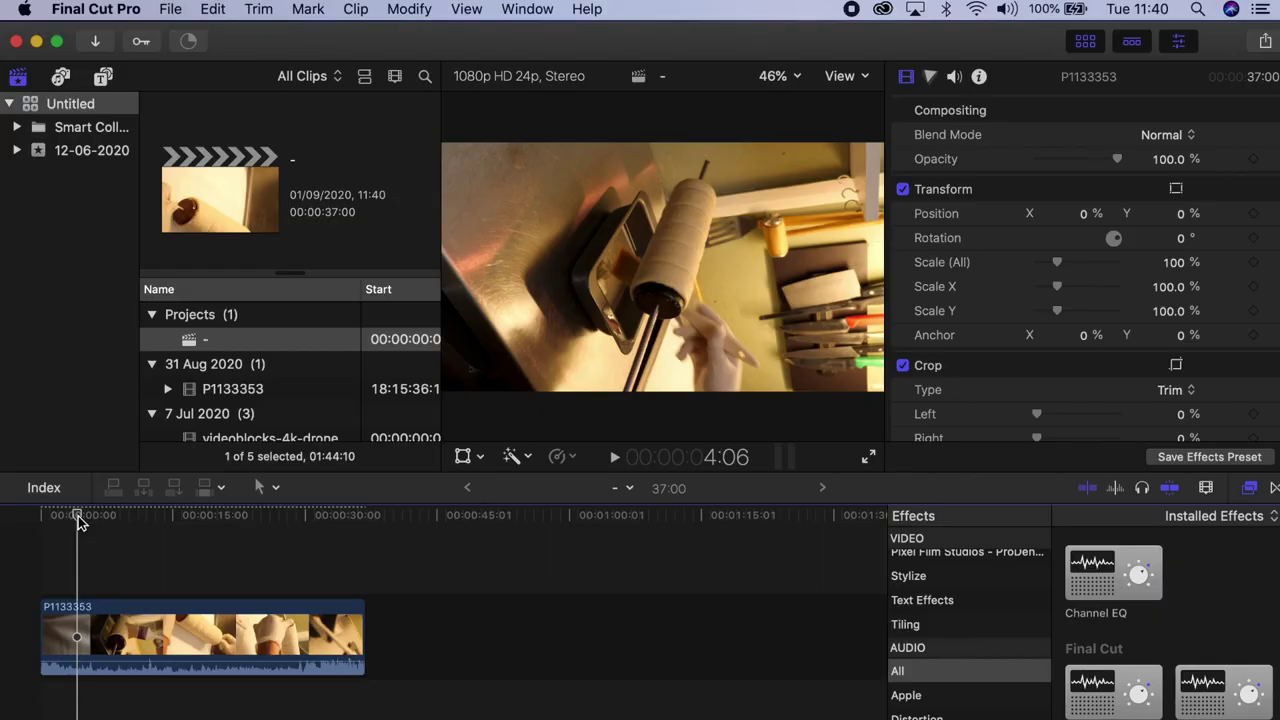
Step: Turn clip P1133353's volume down from 0.0 dB to -9.7 dB in the Audio Inspector
left_click(84, 665)
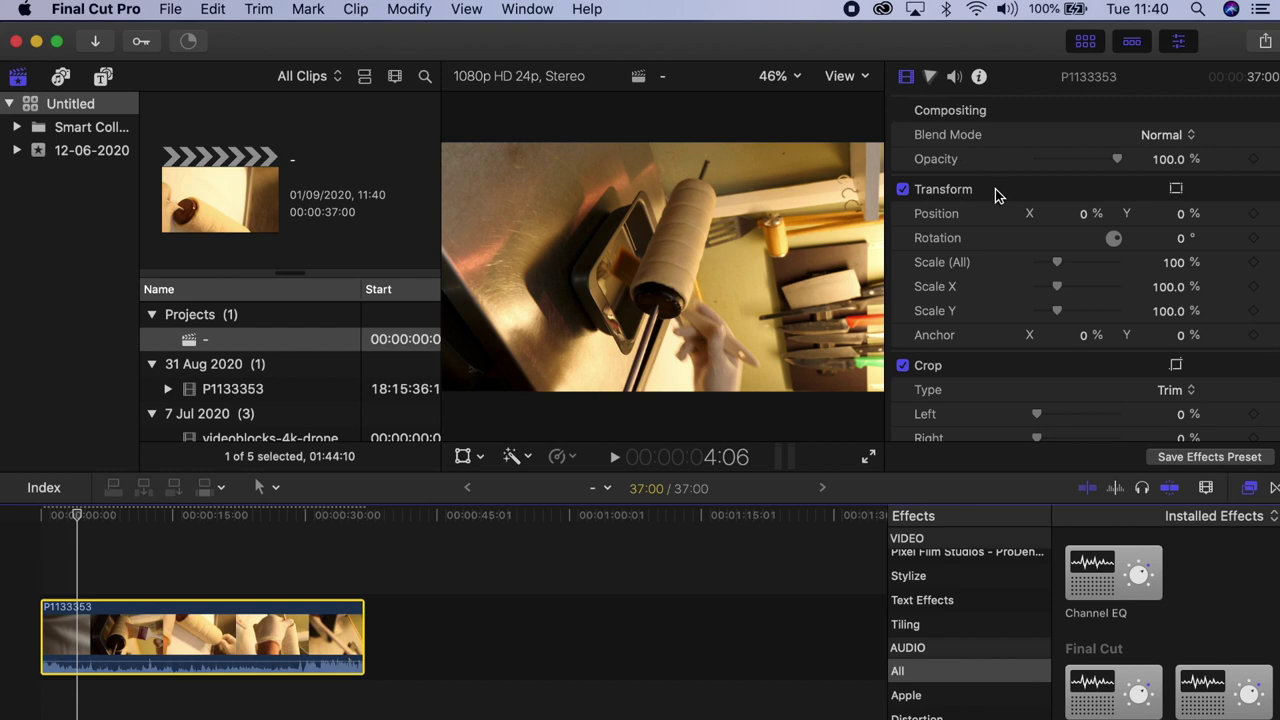
key("ctrl+Tab")
key("ctrl+Tab")
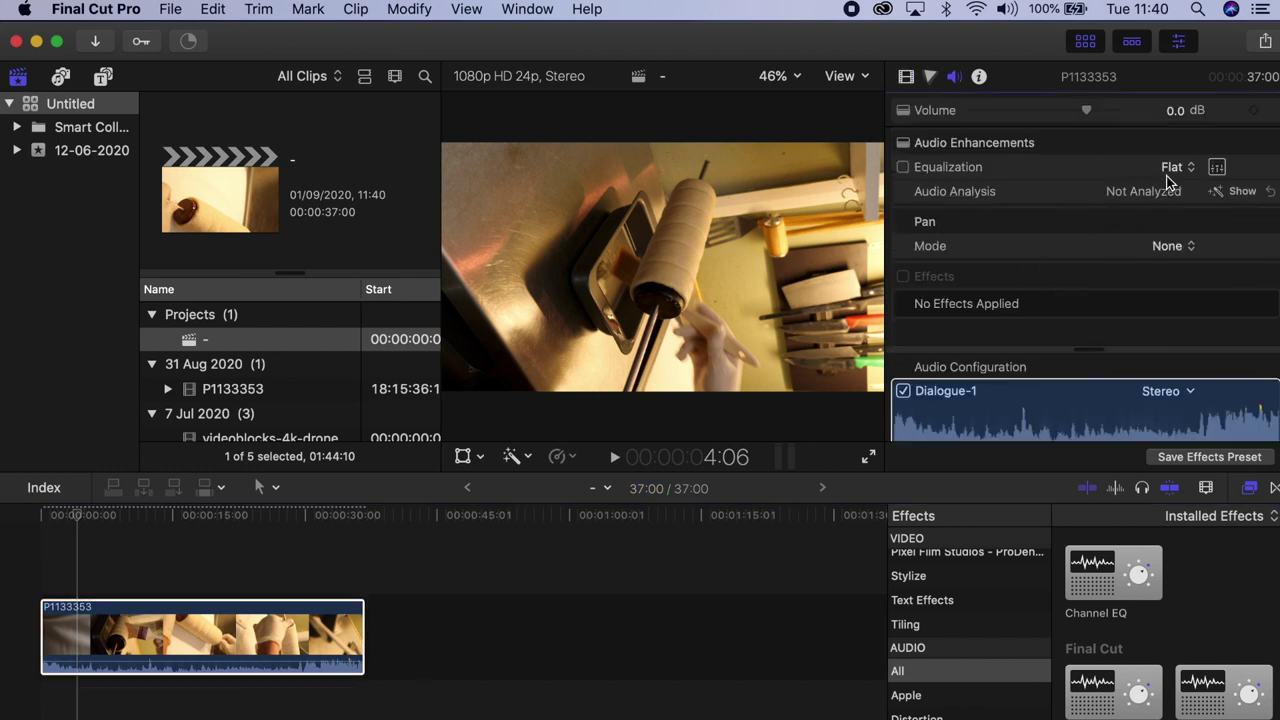
left_click_drag(1088, 113, 1069, 113)
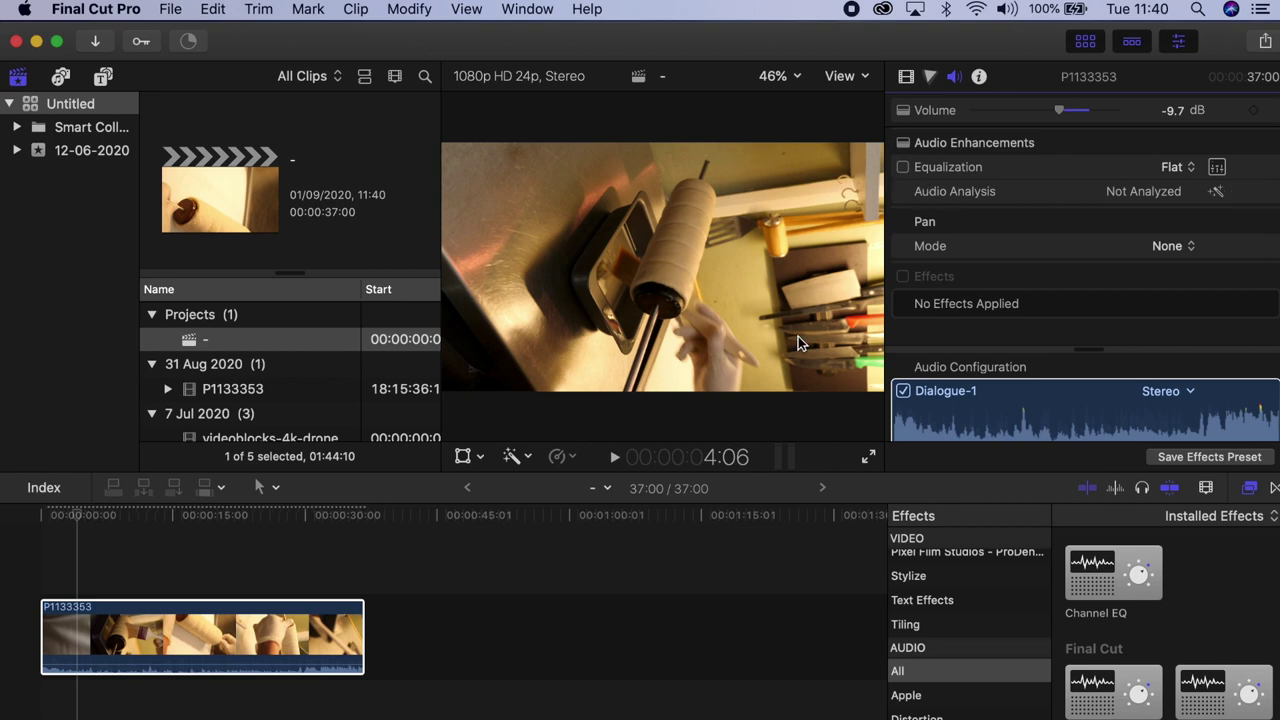
left_click(225, 660)
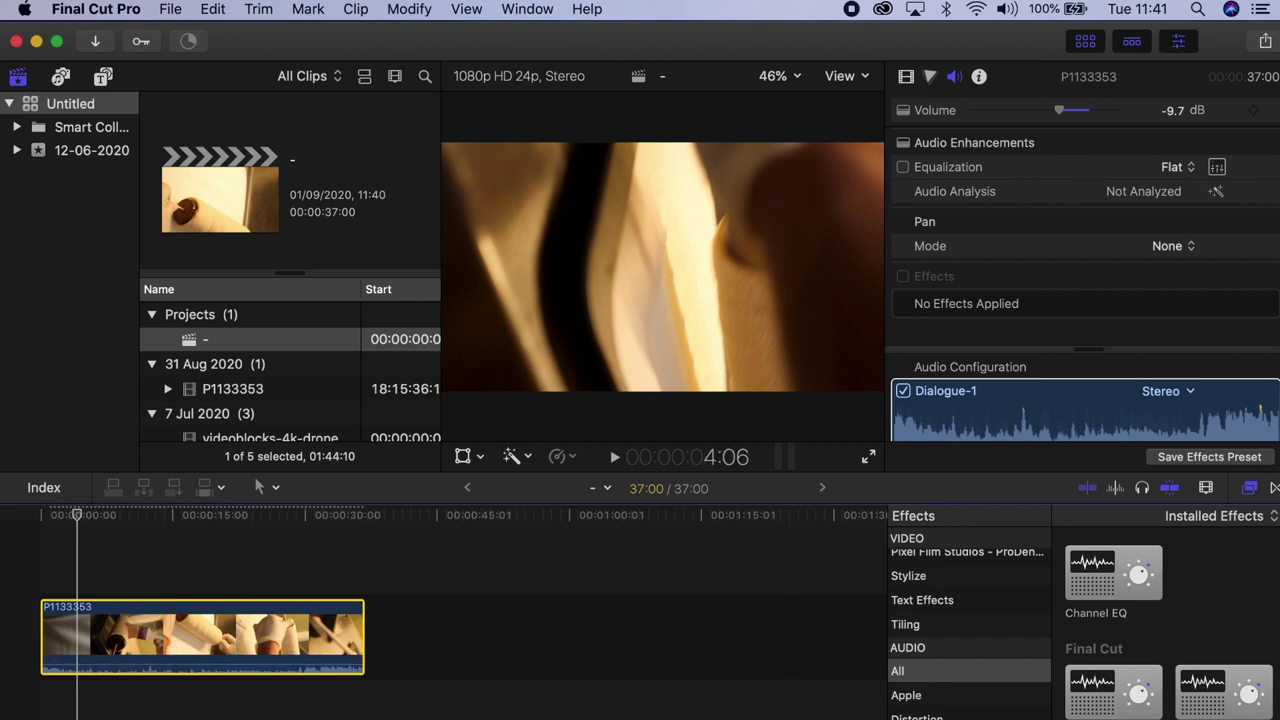
Step: Check the Channel EQ and other audio effect options, then lower P1133353's volume to -13.3 dB
right_click(1082, 568)
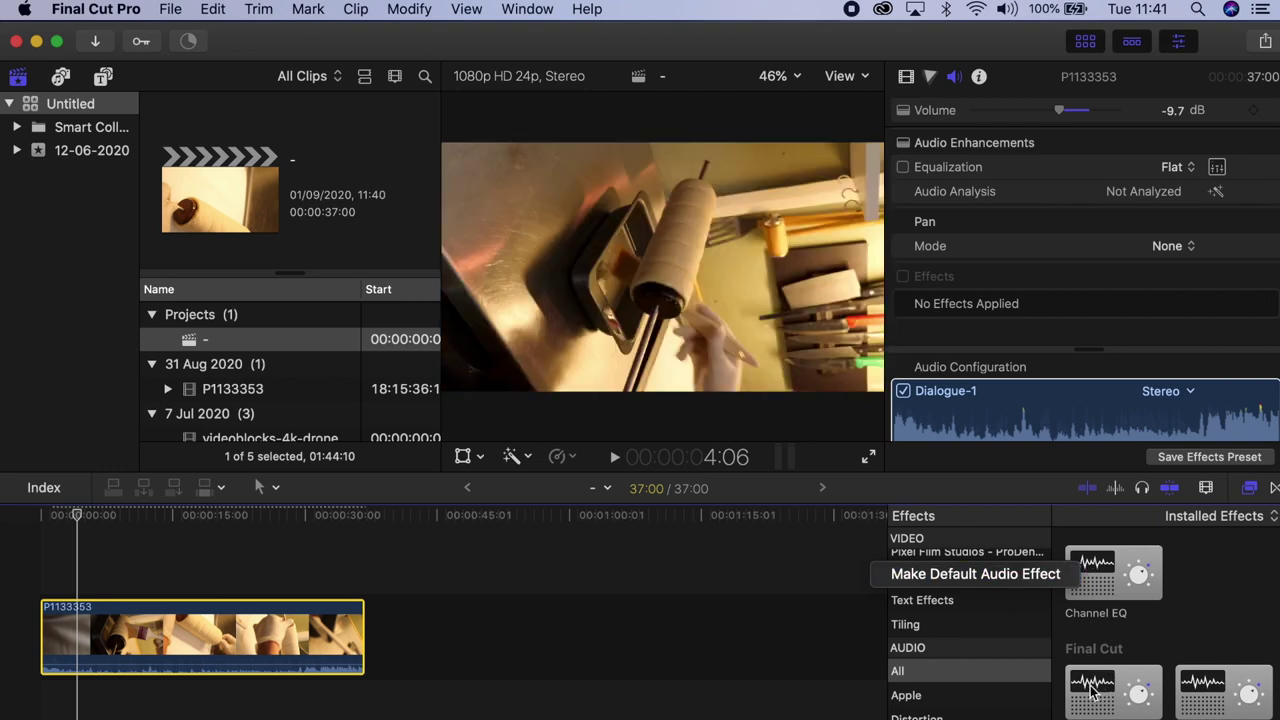
right_click(1092, 690)
right_click(1092, 690)
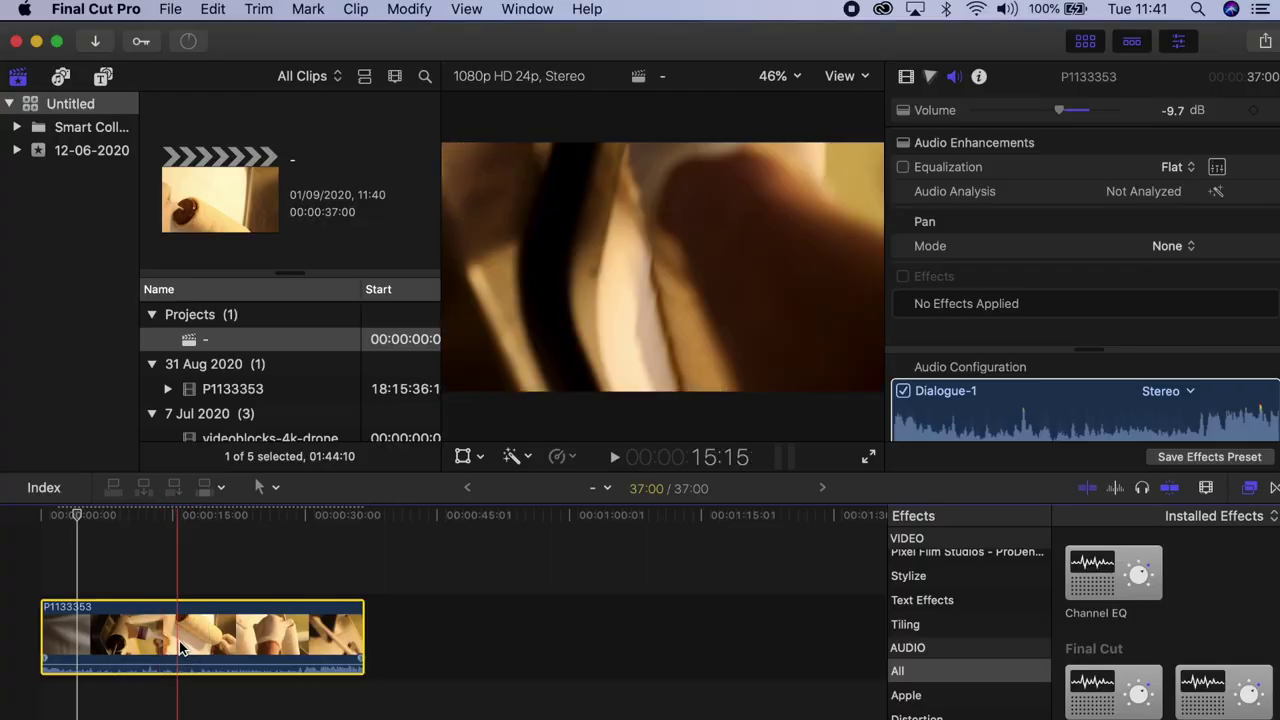
mouse_move(1059, 110)
left_mouse_down()
mouse_move(1090, 115)
mouse_move(1049, 117)
left_mouse_up()
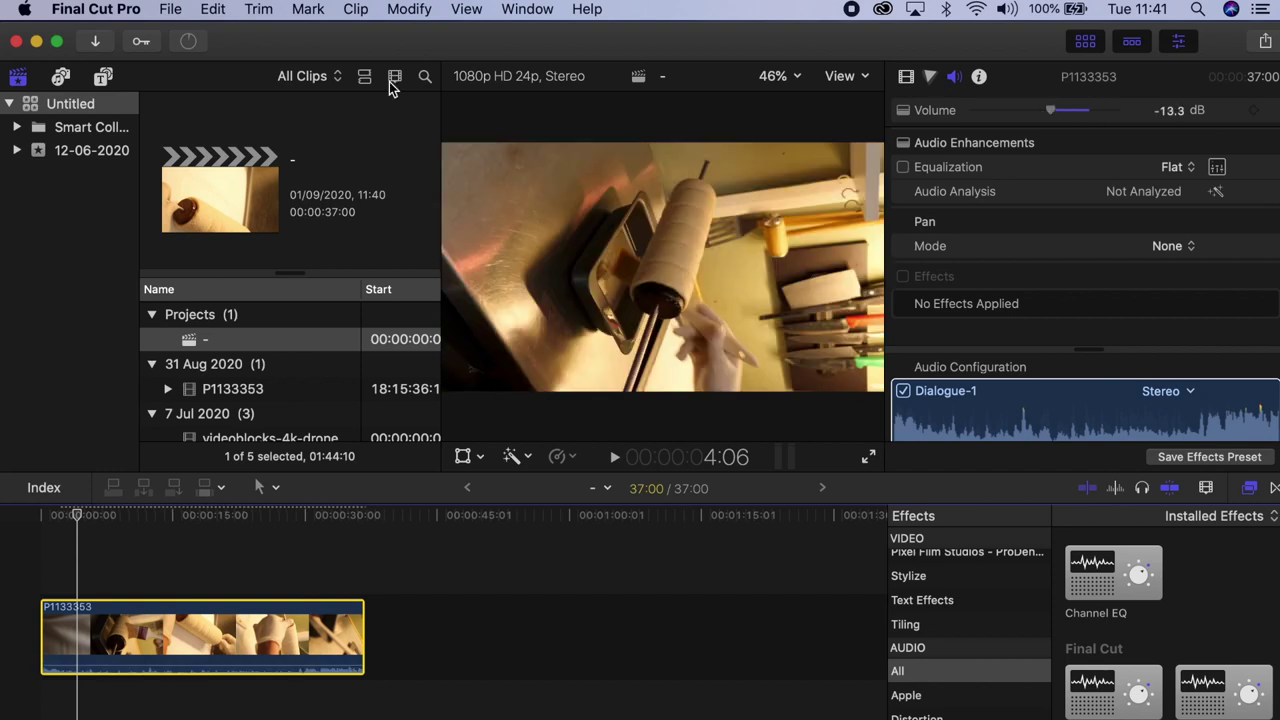
Step: Save the volume setting as audio effects preset 'Testing 1' in a new 'Test' category
left_click(173, 10)
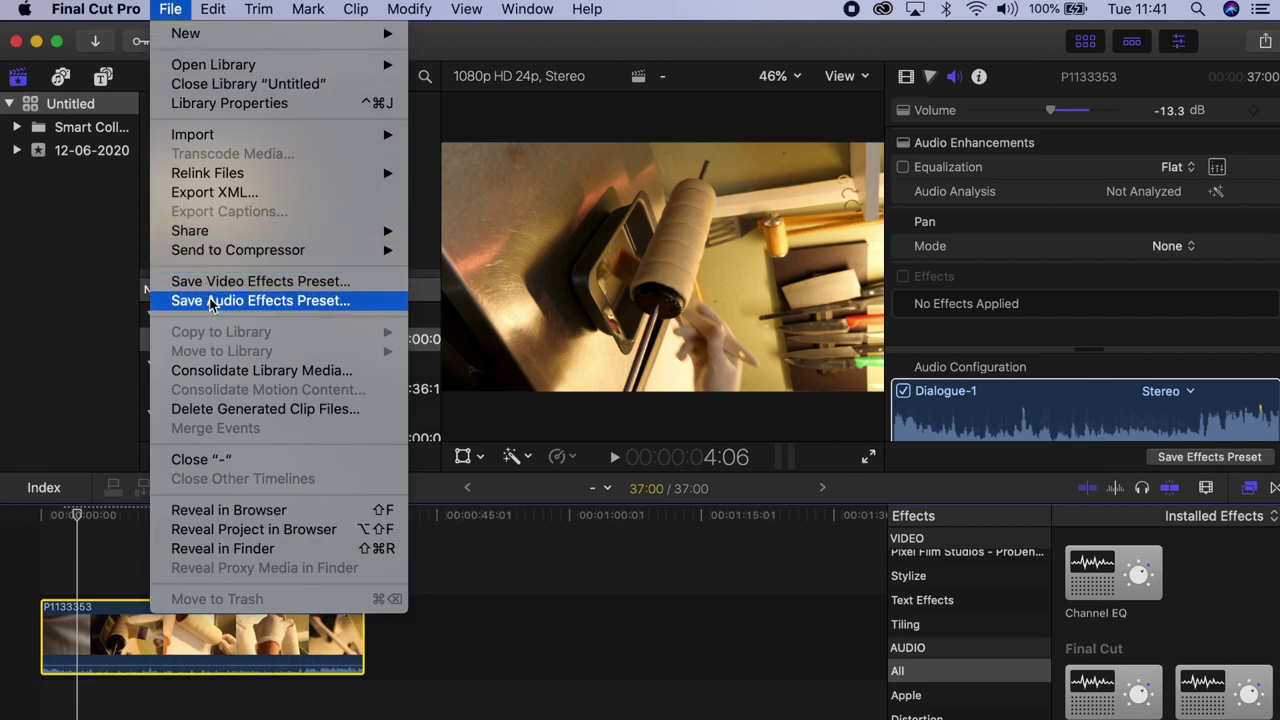
left_click(212, 302)
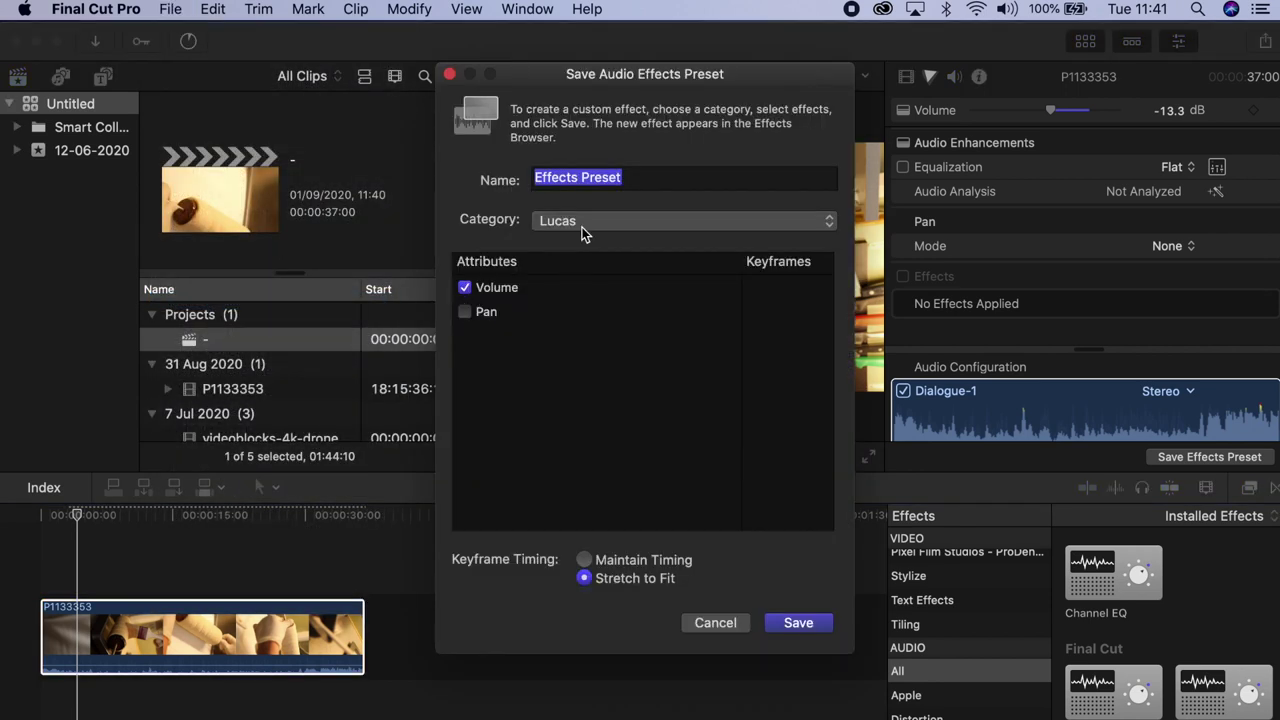
left_click(545, 221)
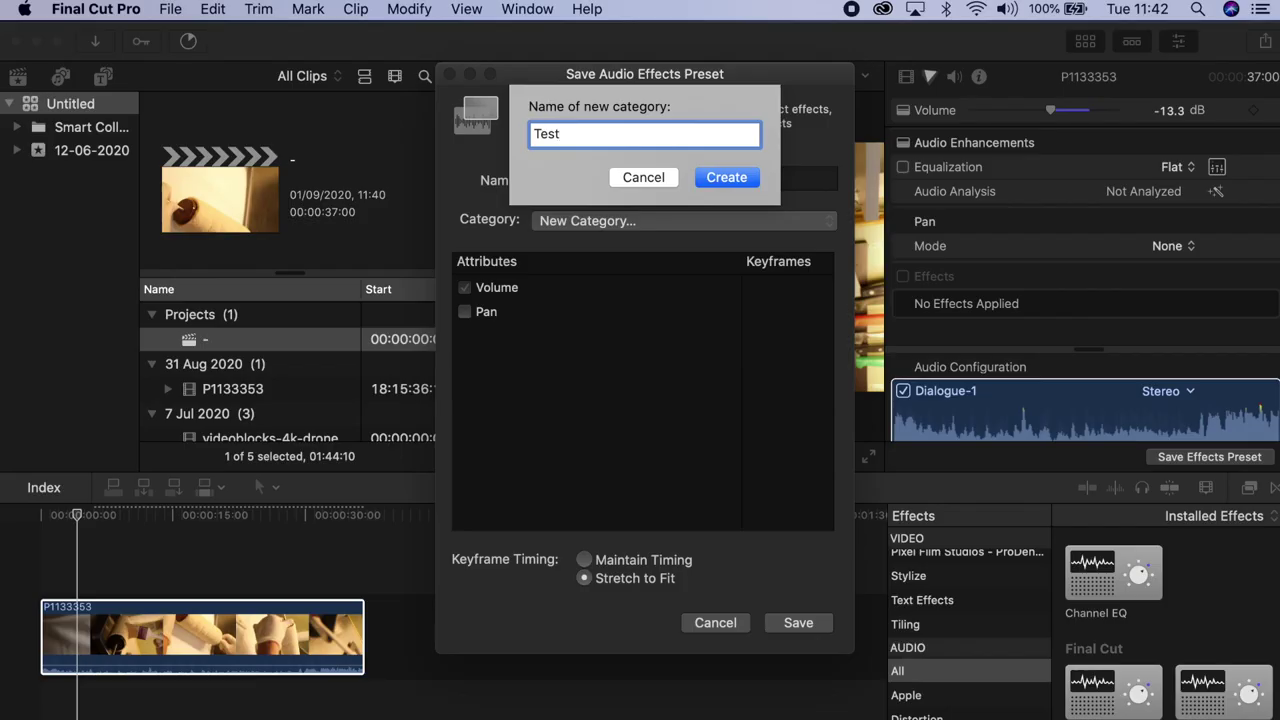
key("Return")
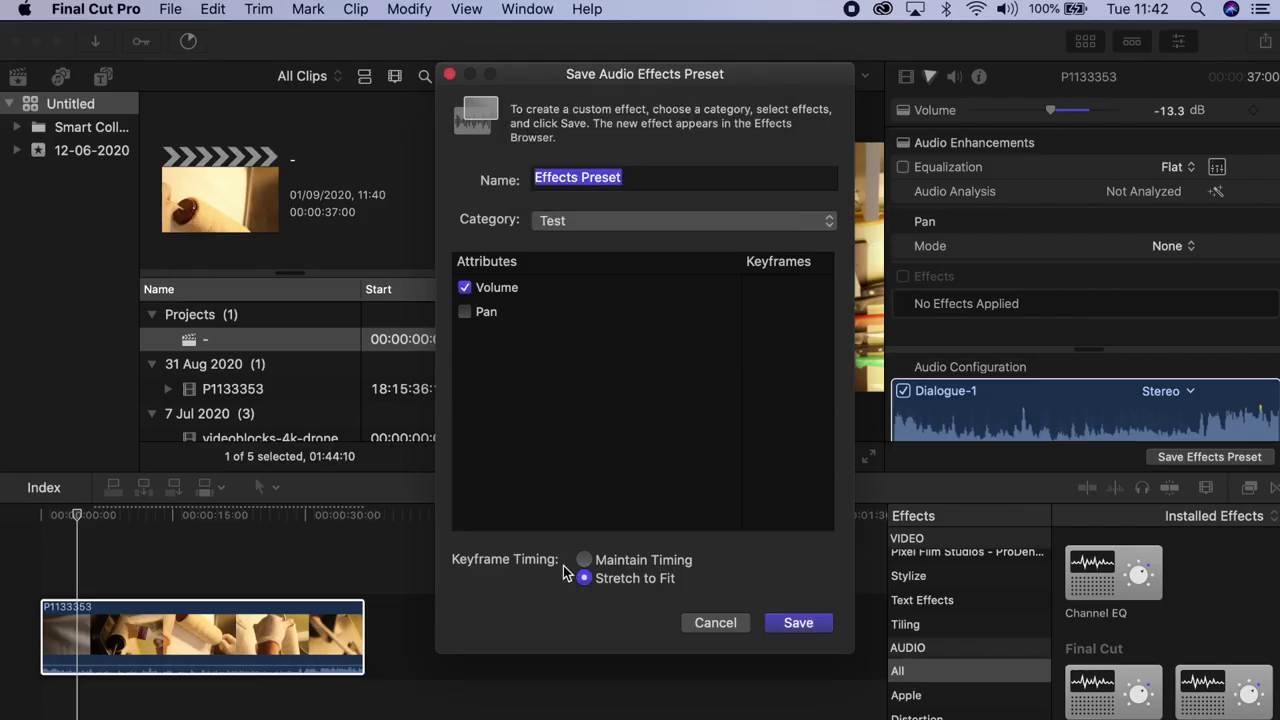
type("T")
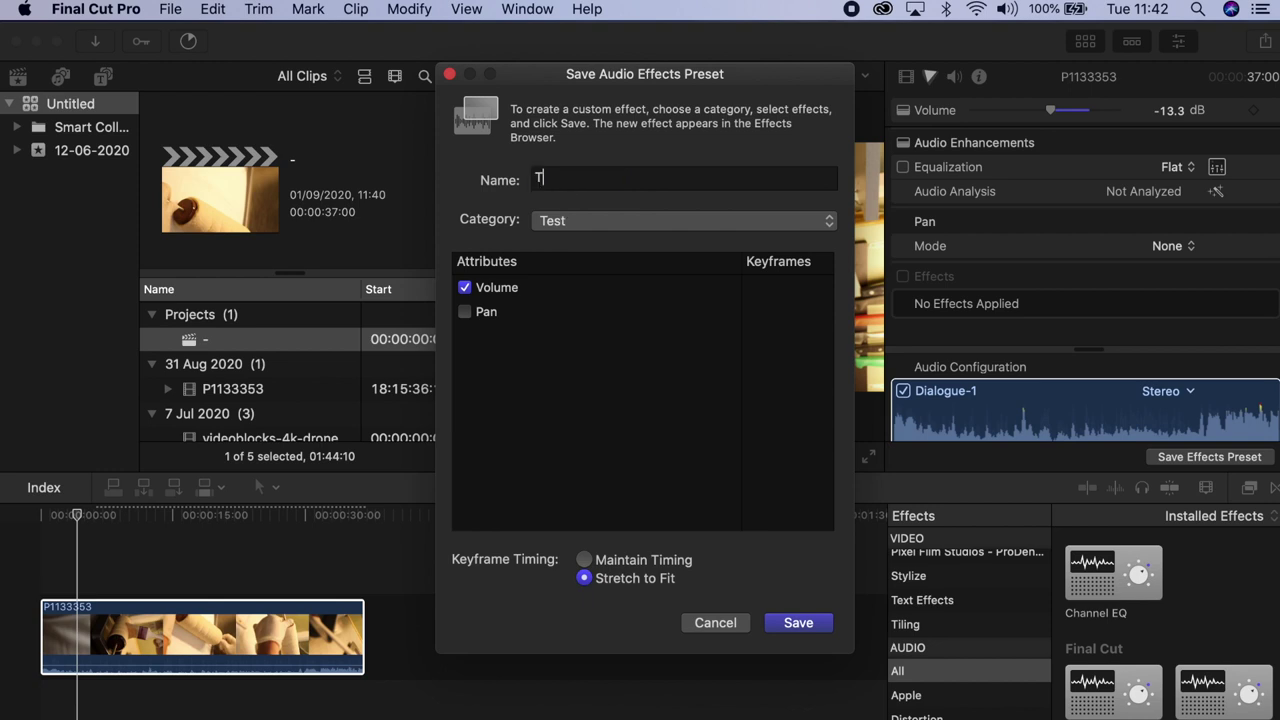
type("esting 1")
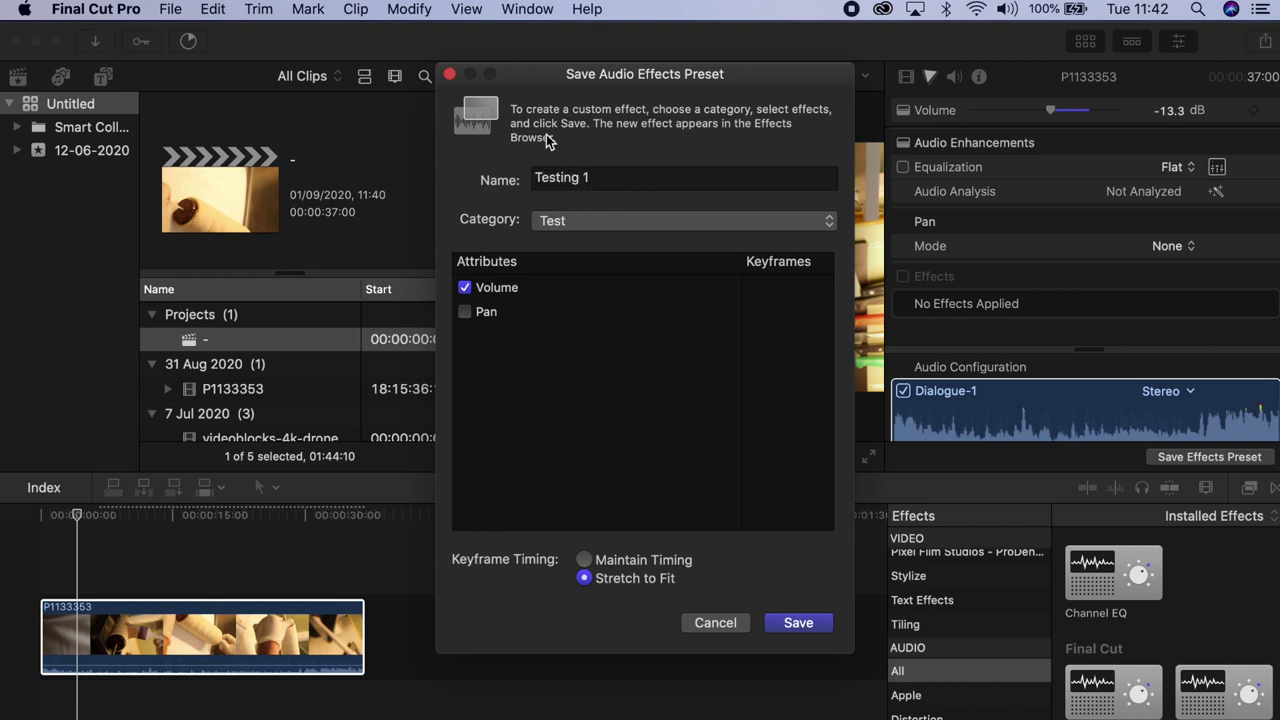
left_click(774, 624)
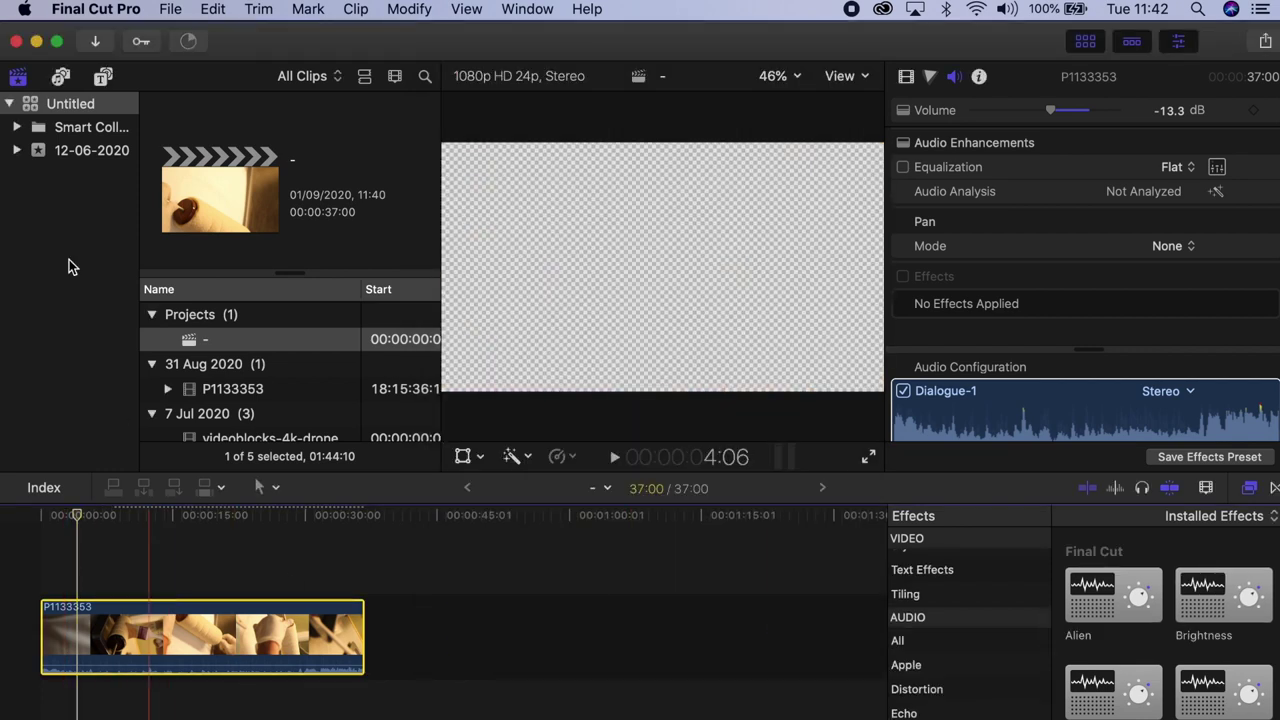
Step: Close the Untitled library, which leaves its 192.3 MB Library Properties displayed
left_click(15, 42)
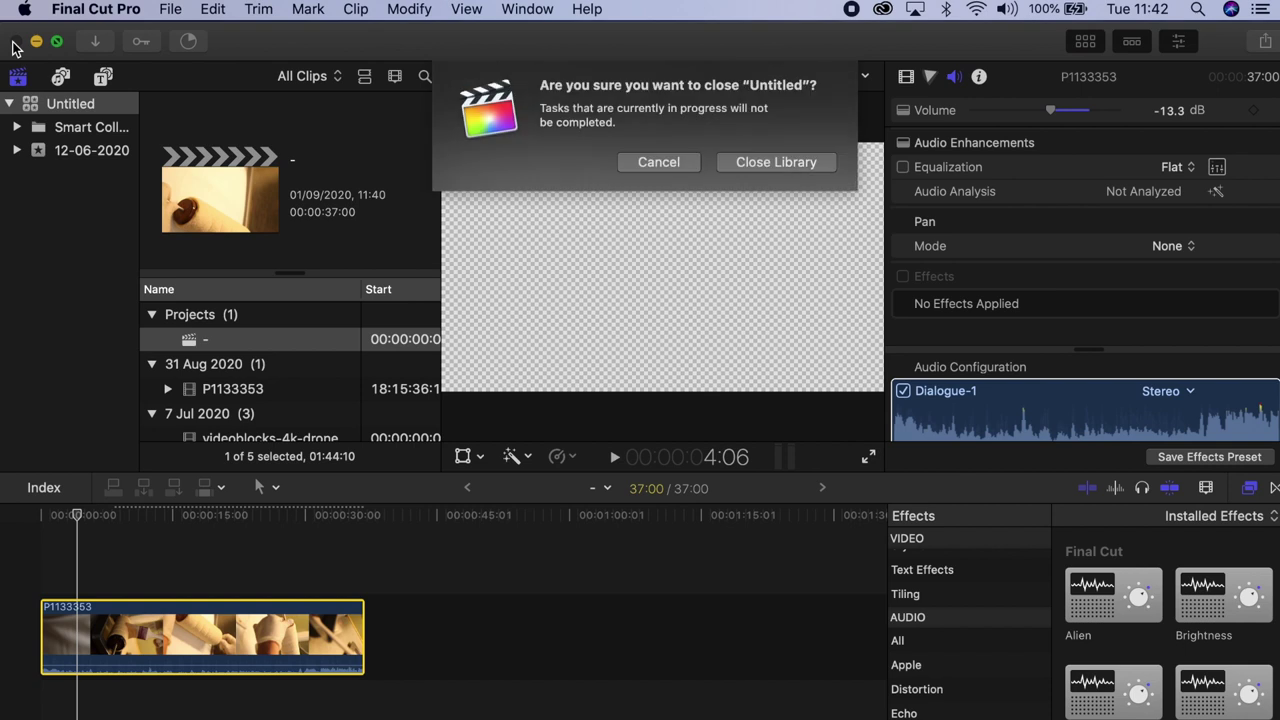
left_click(740, 187)
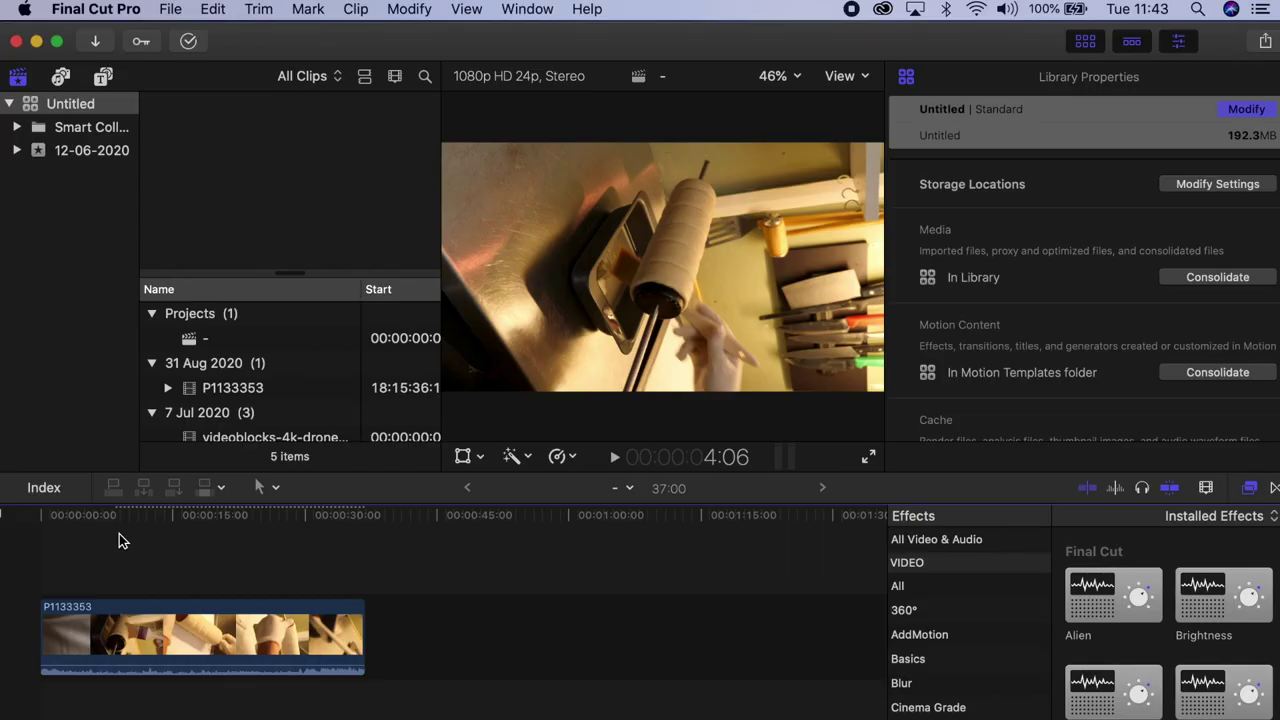
Step: With clip P1133353 selected, open the AUDIO 'Test' category showing the Testing 1 preset
left_click(170, 643)
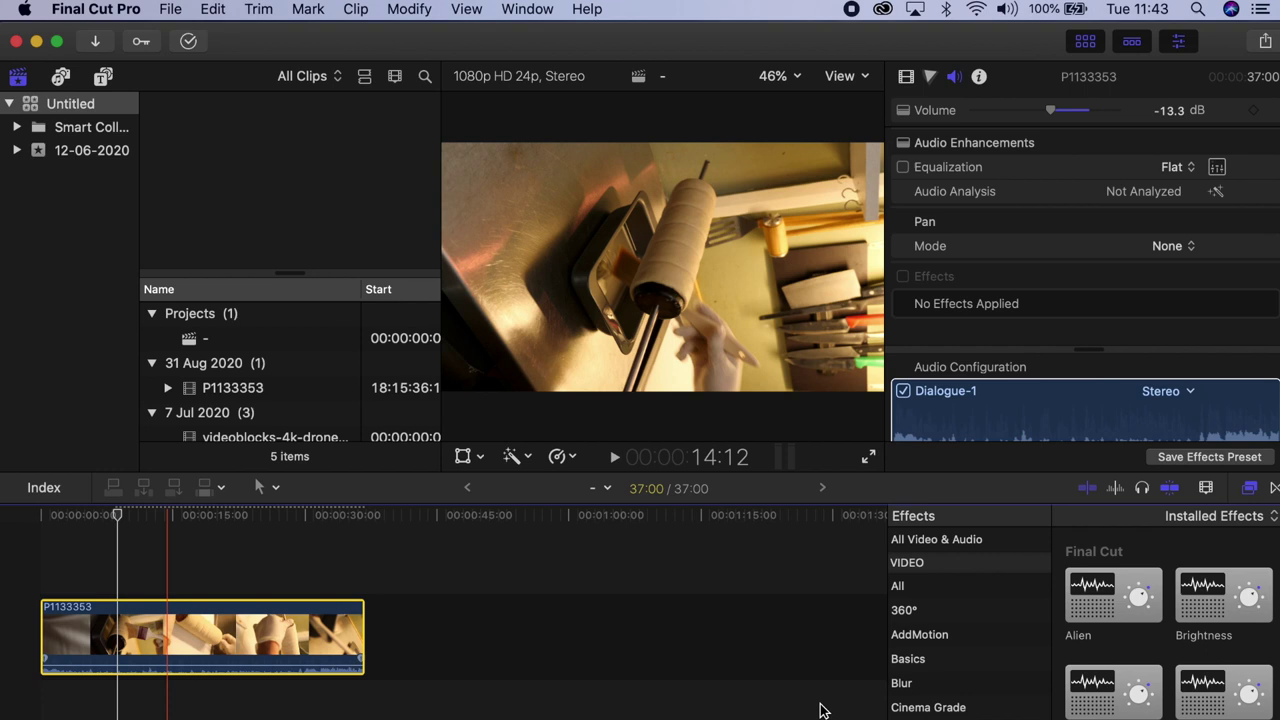
scroll(905, 697, "down", 2)
scroll(908, 696, "down", 2)
scroll(913, 694, "down", 3)
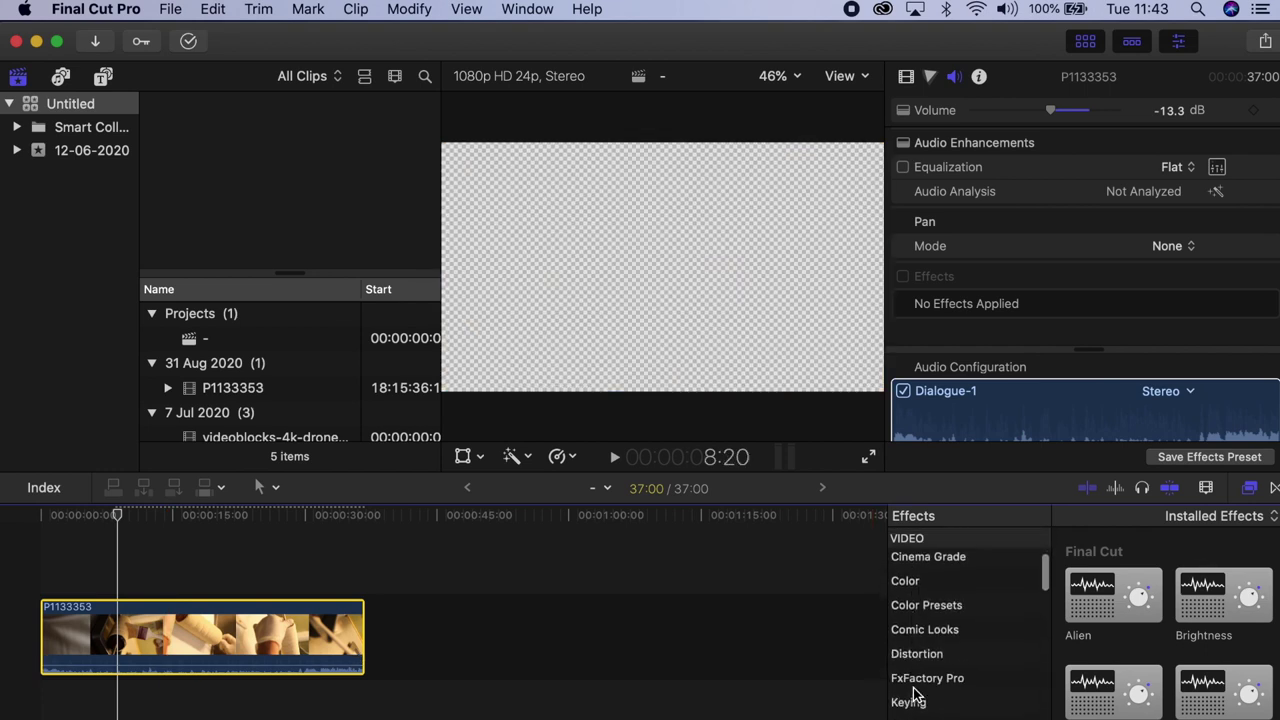
scroll(913, 694, "down", 2)
scroll(913, 694, "down", 3)
scroll(913, 694, "down", 3)
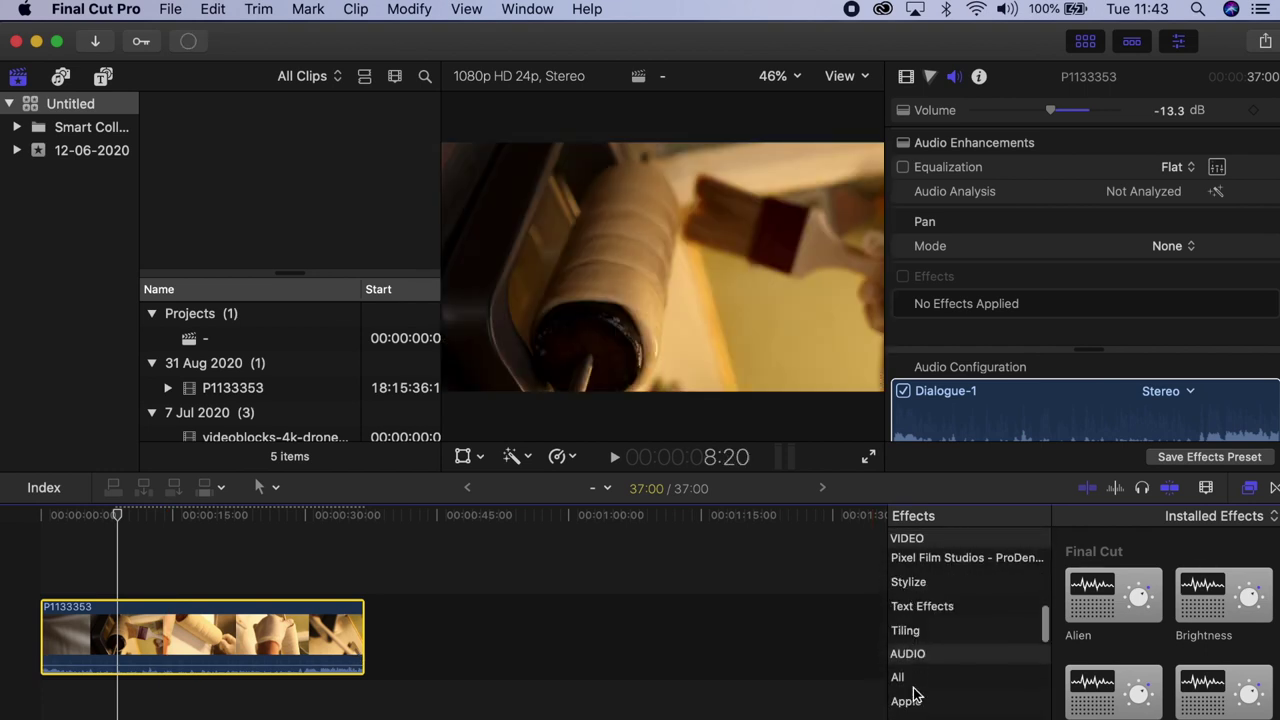
scroll(913, 694, "down", 2)
scroll(913, 694, "down", 3)
scroll(913, 694, "down", 3)
scroll(913, 694, "down", 4)
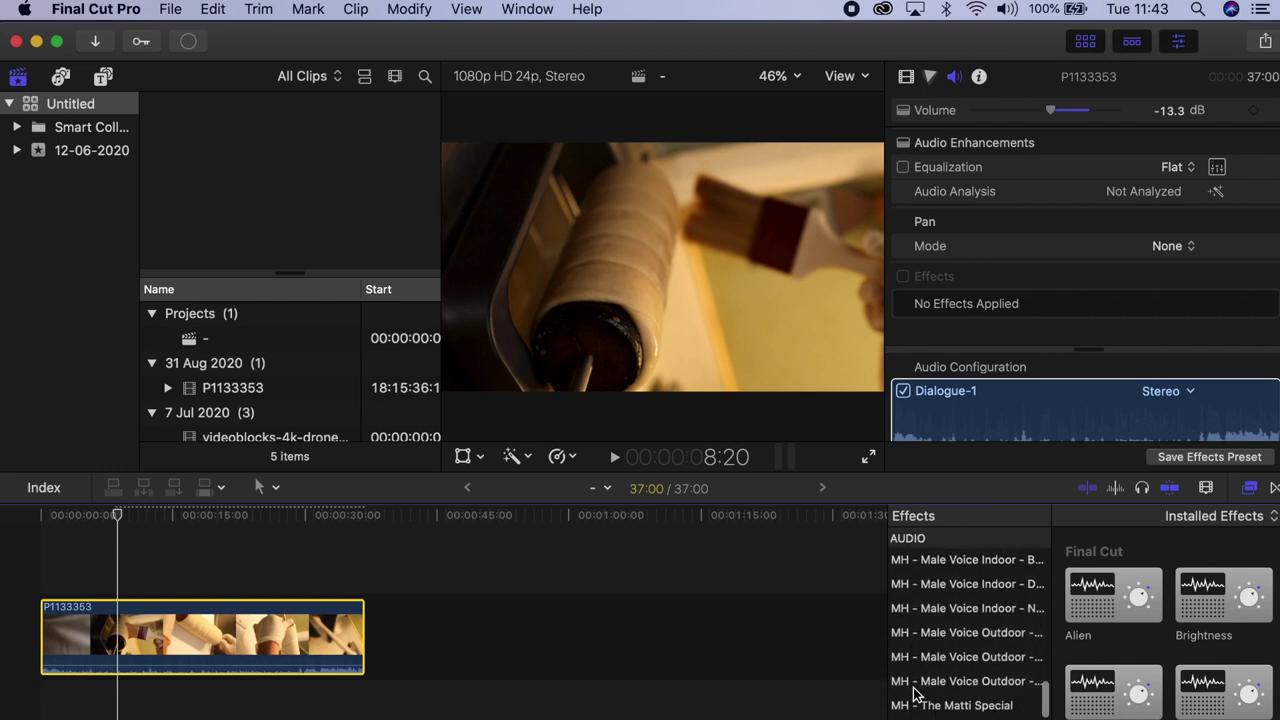
scroll(913, 694, "down", 4)
scroll(913, 694, "down", 2)
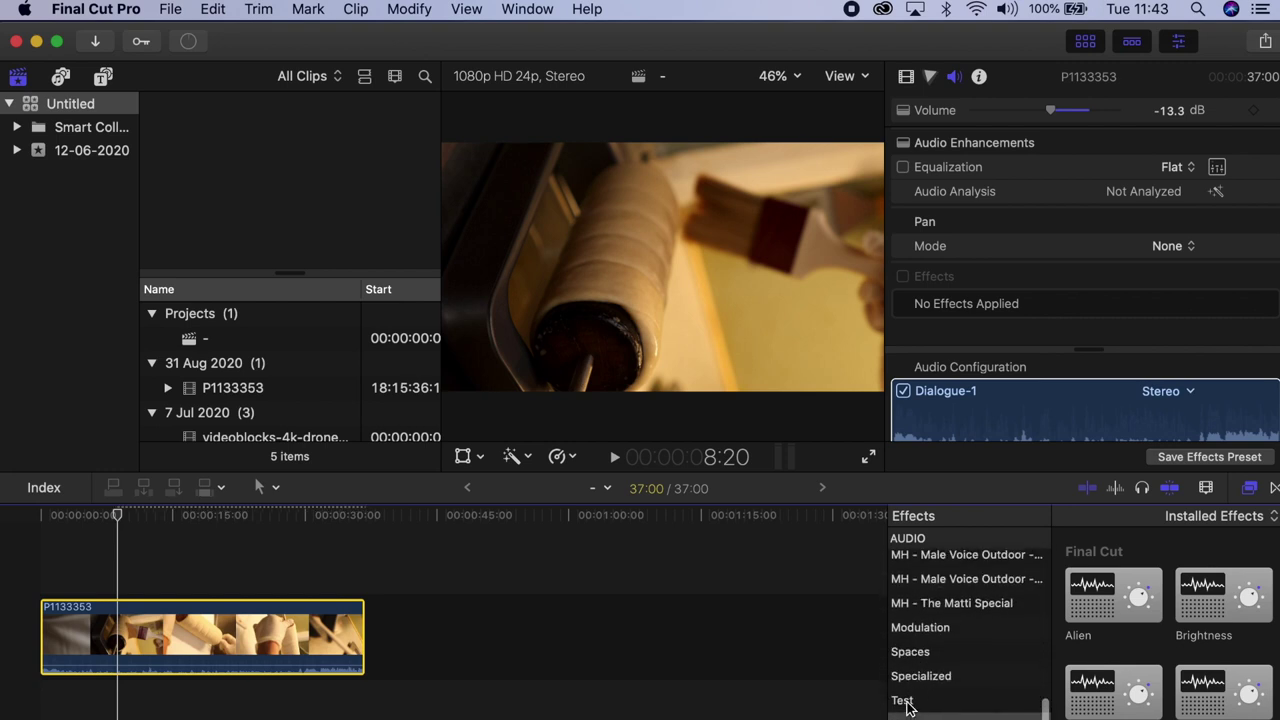
left_click(903, 701)
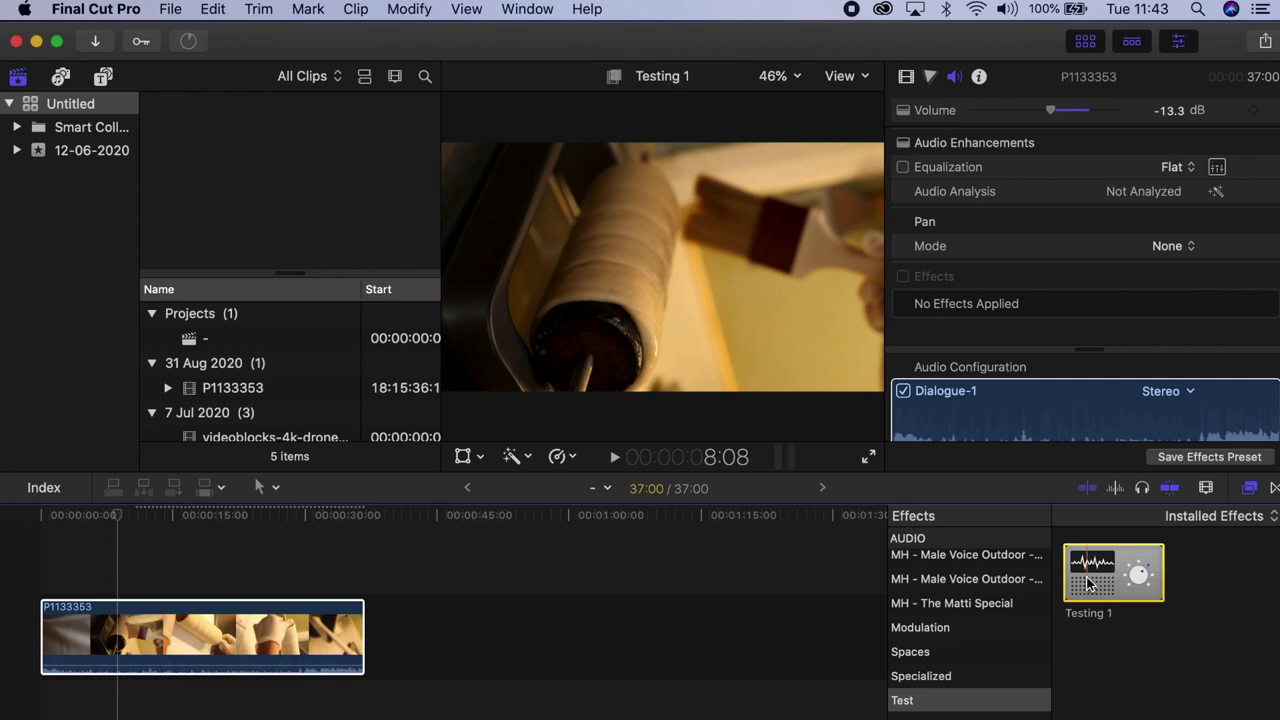
Step: Reveal the Testing 1 preset's file in Finder from its Effects browser context menu
right_click(1090, 584)
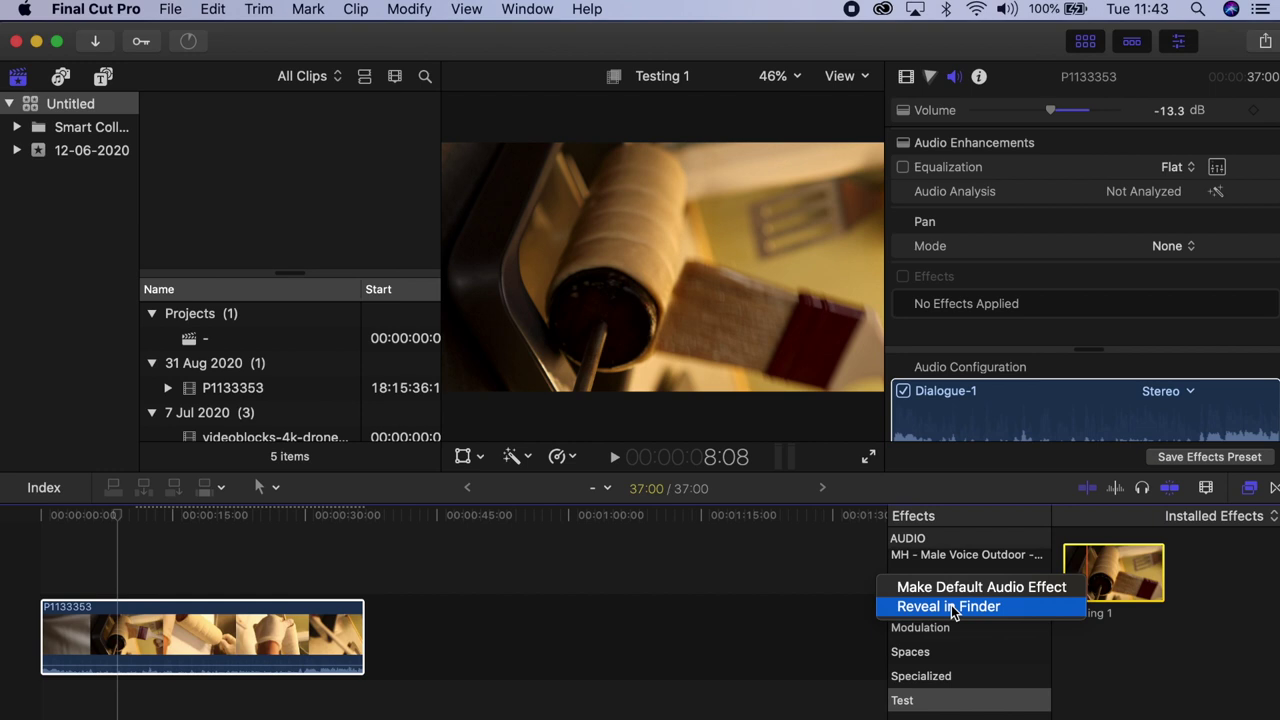
left_click(958, 676)
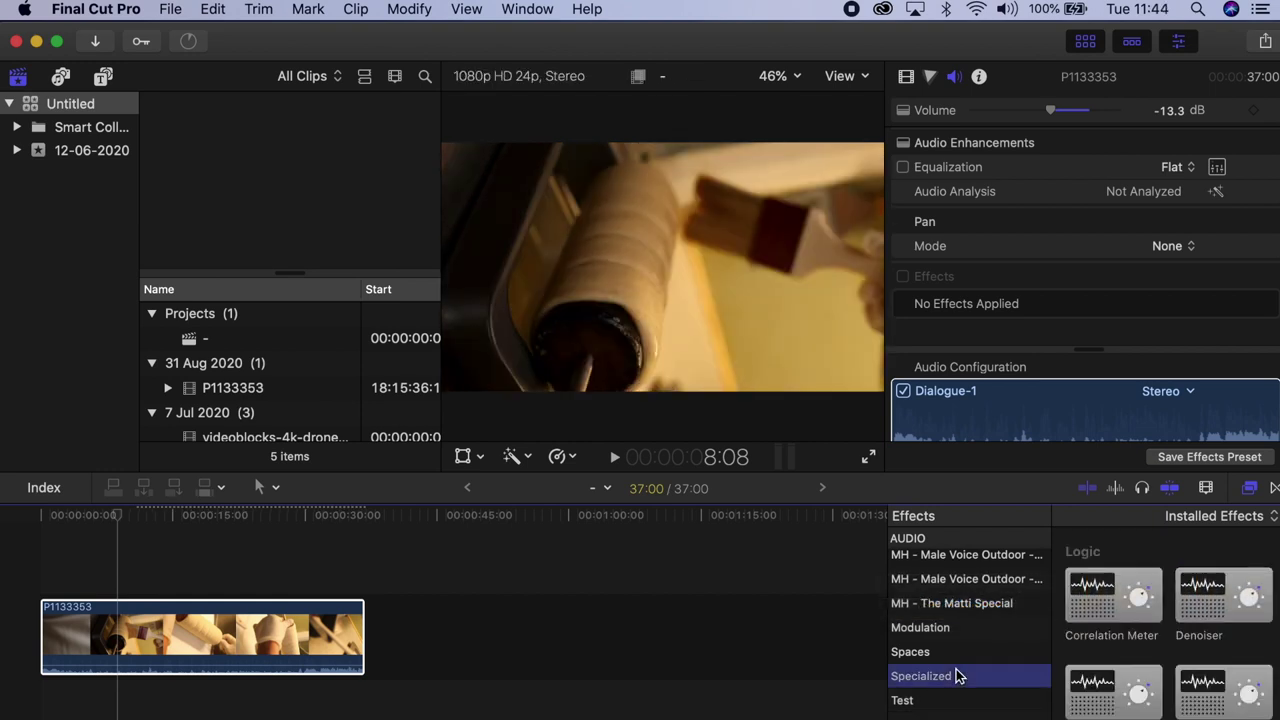
right_click(1087, 619)
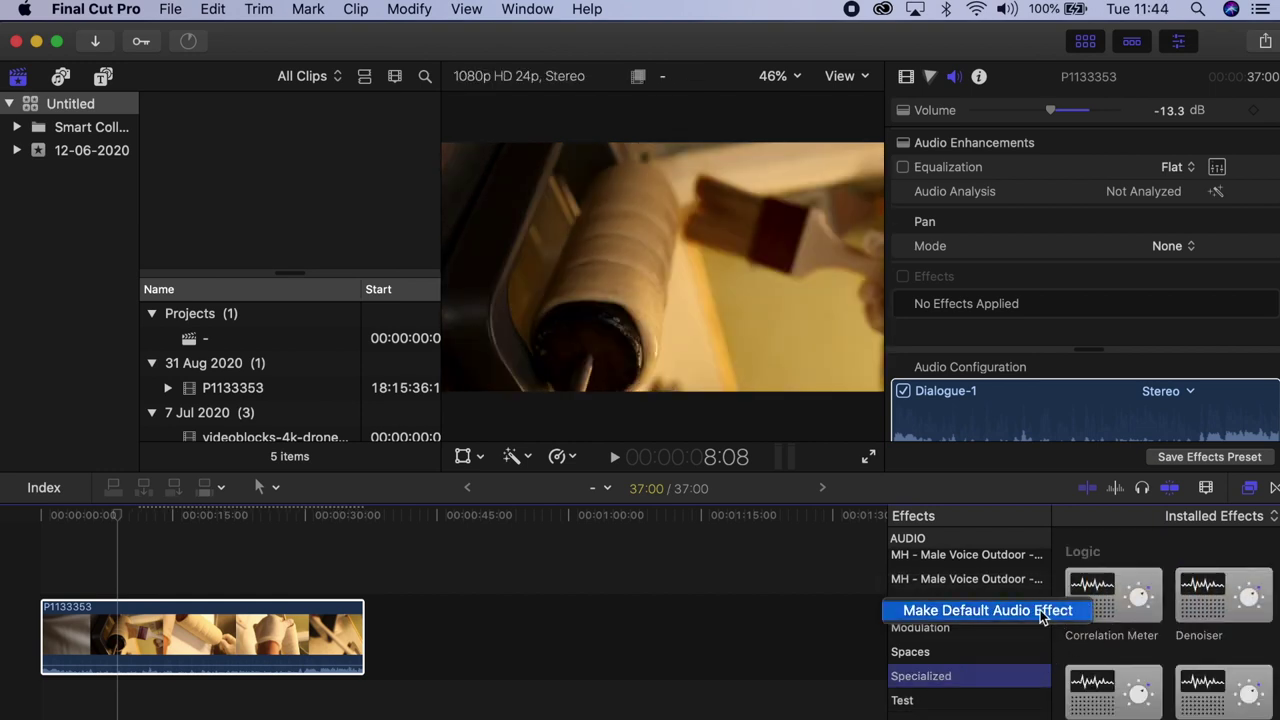
right_click(945, 703)
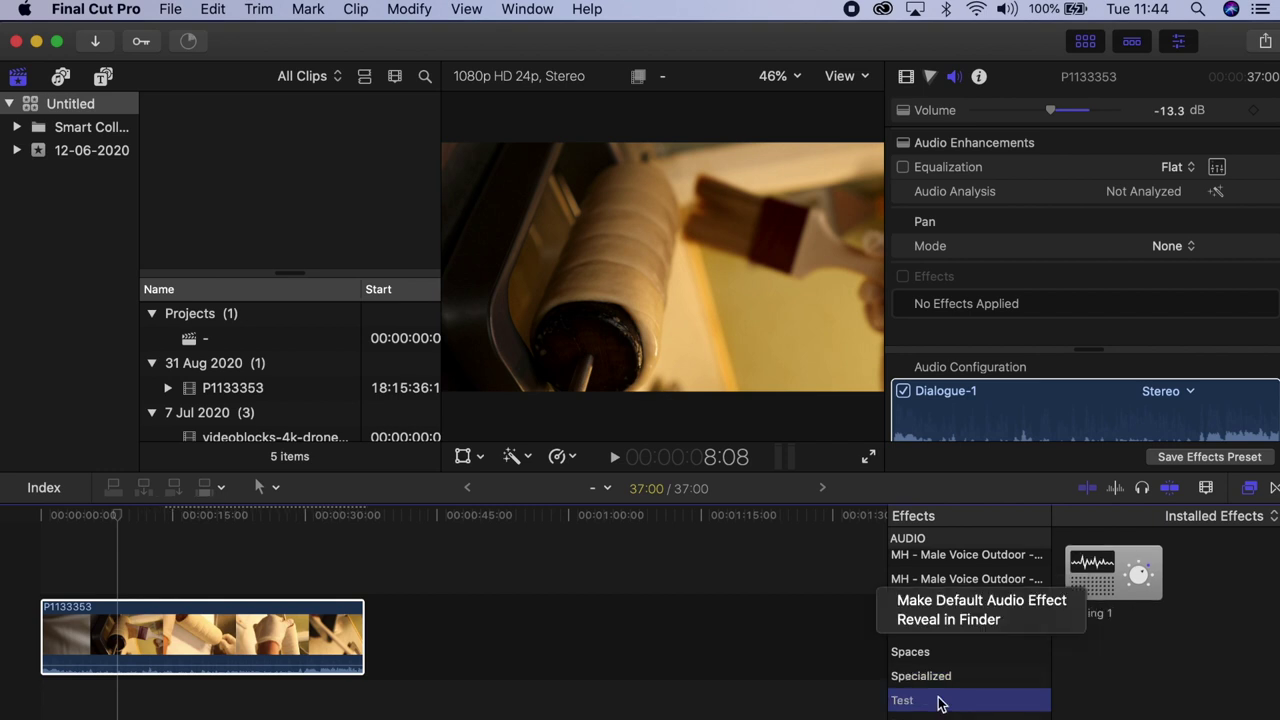
left_click(935, 621)
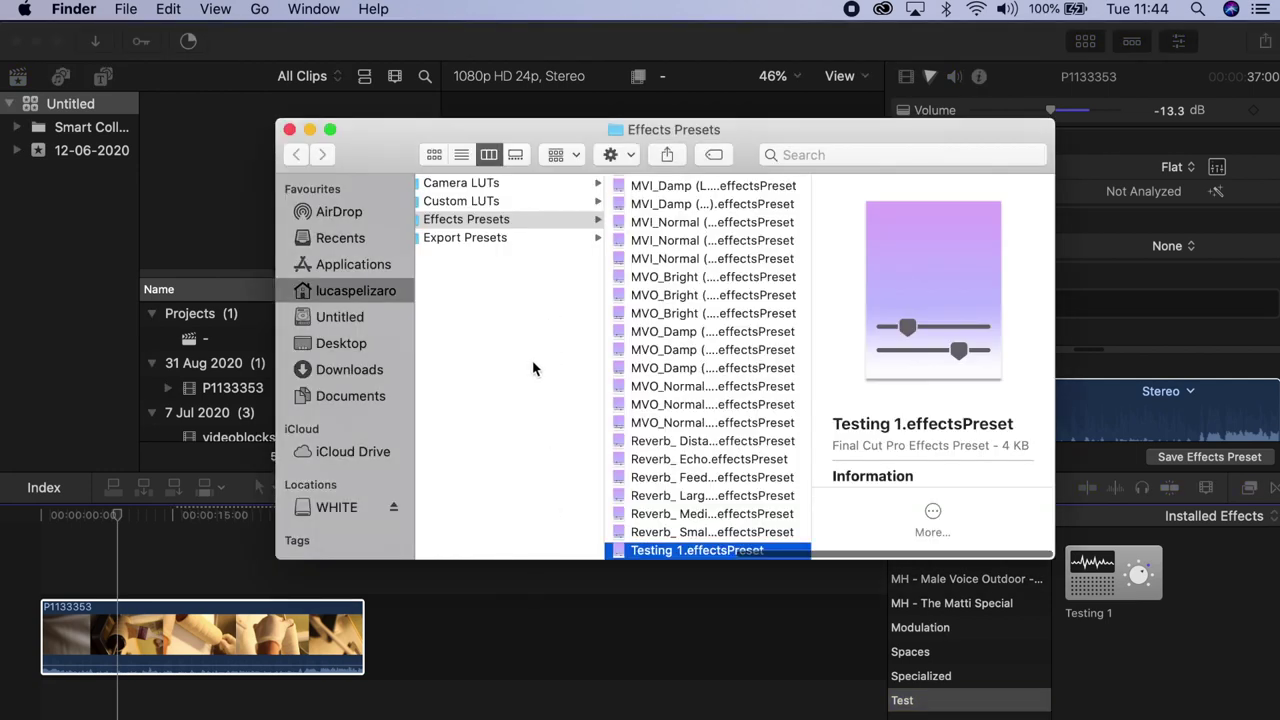
Step: Scroll the Effects Presets column to locate Testing 1.effectsPreset among the other presets
scroll(657, 396, "up", 3)
scroll(655, 392, "up", 2)
scroll(655, 392, "up", 3)
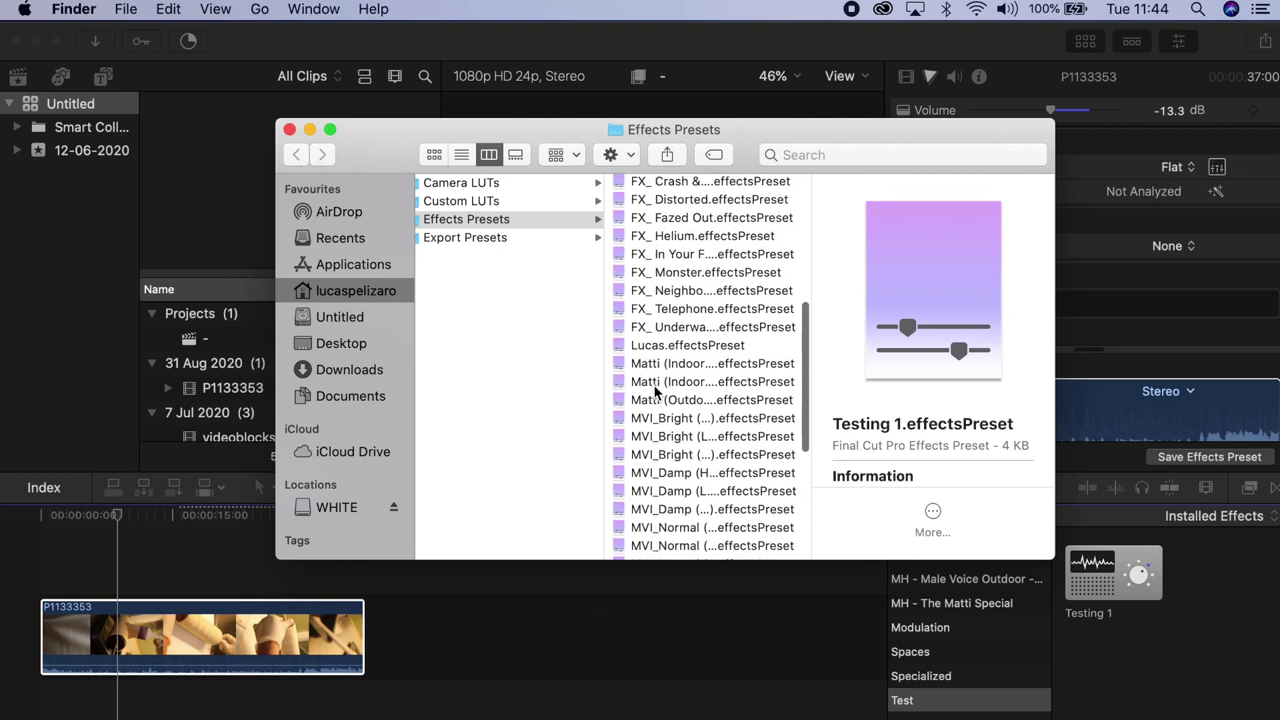
scroll(640, 360, "up", 3)
scroll(560, 327, "left", 3)
scroll(560, 327, "left", 3)
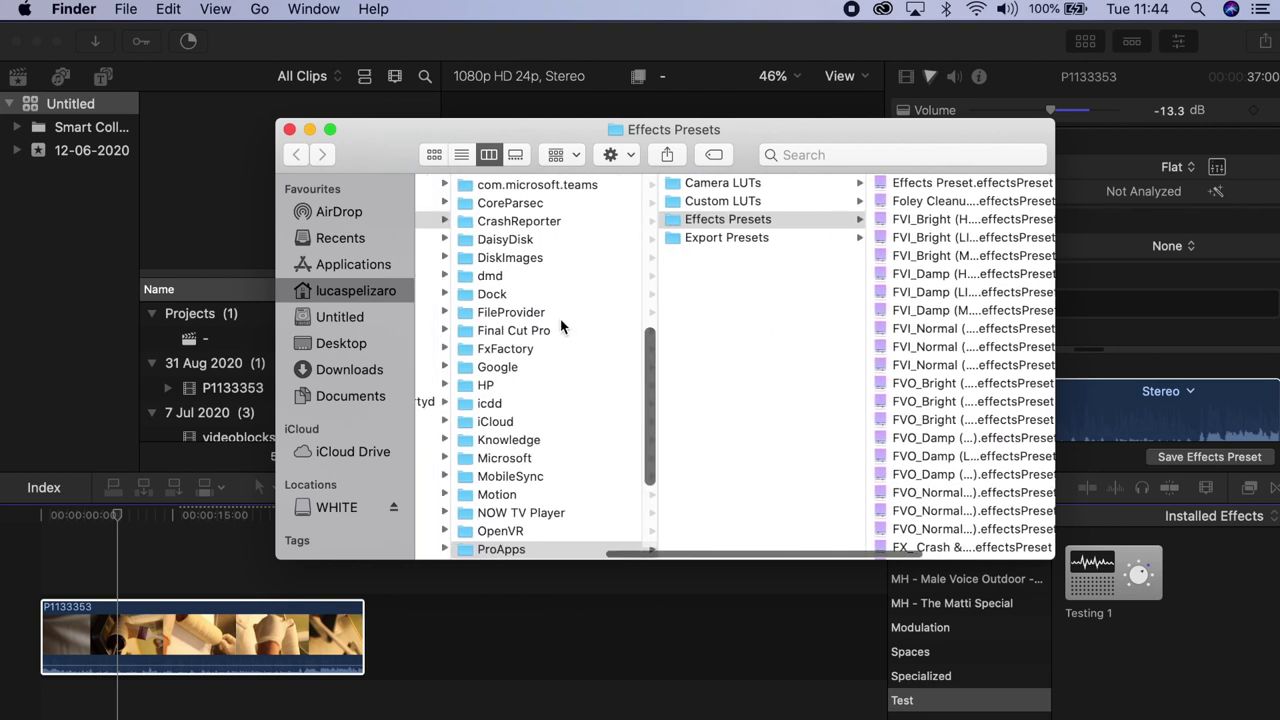
scroll(530, 325, "right", 5)
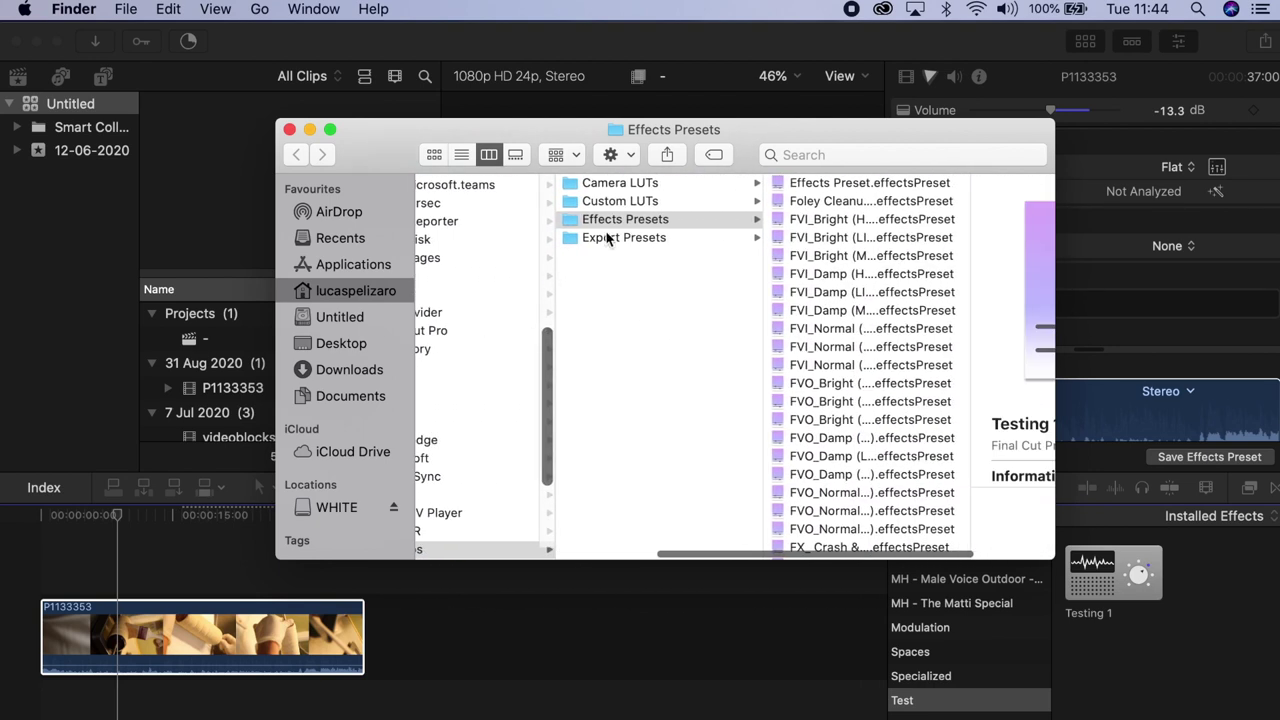
scroll(820, 275, "down", 5)
scroll(820, 275, "up", 5)
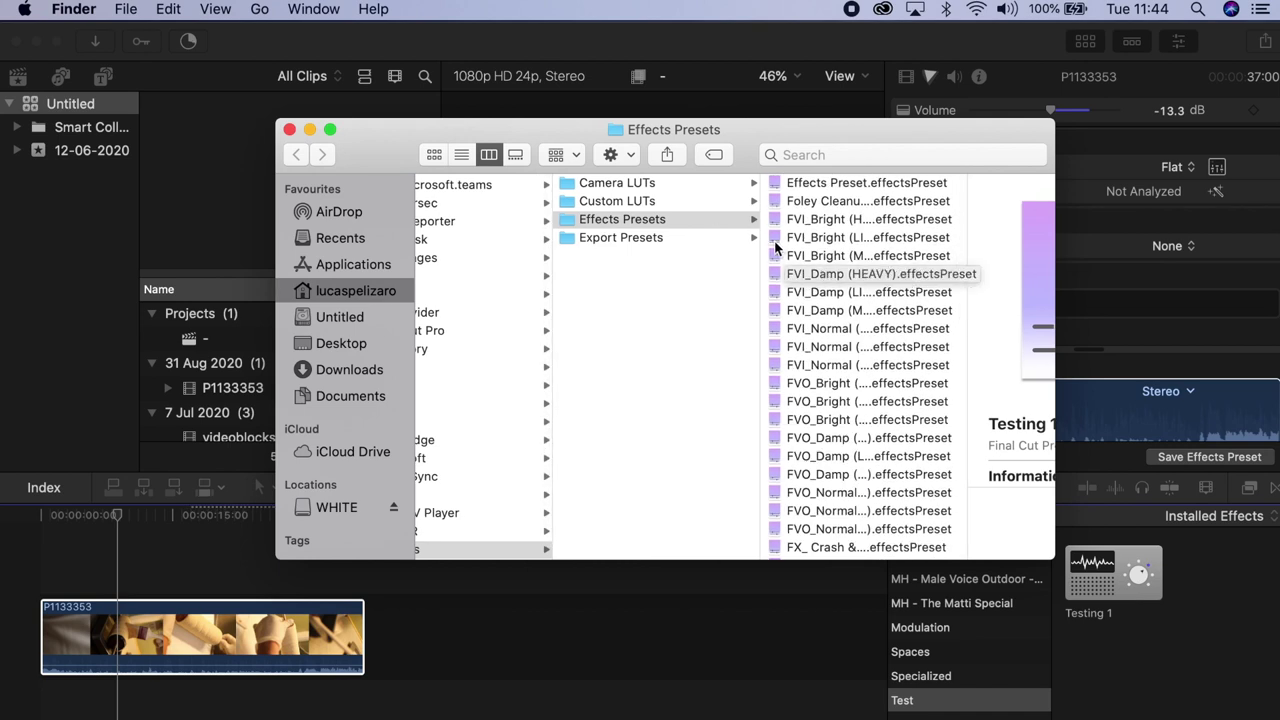
Step: Preview the FVI_Damp (LIGHT) and FVO_Damp (HEAVY) preset files
left_click(813, 288)
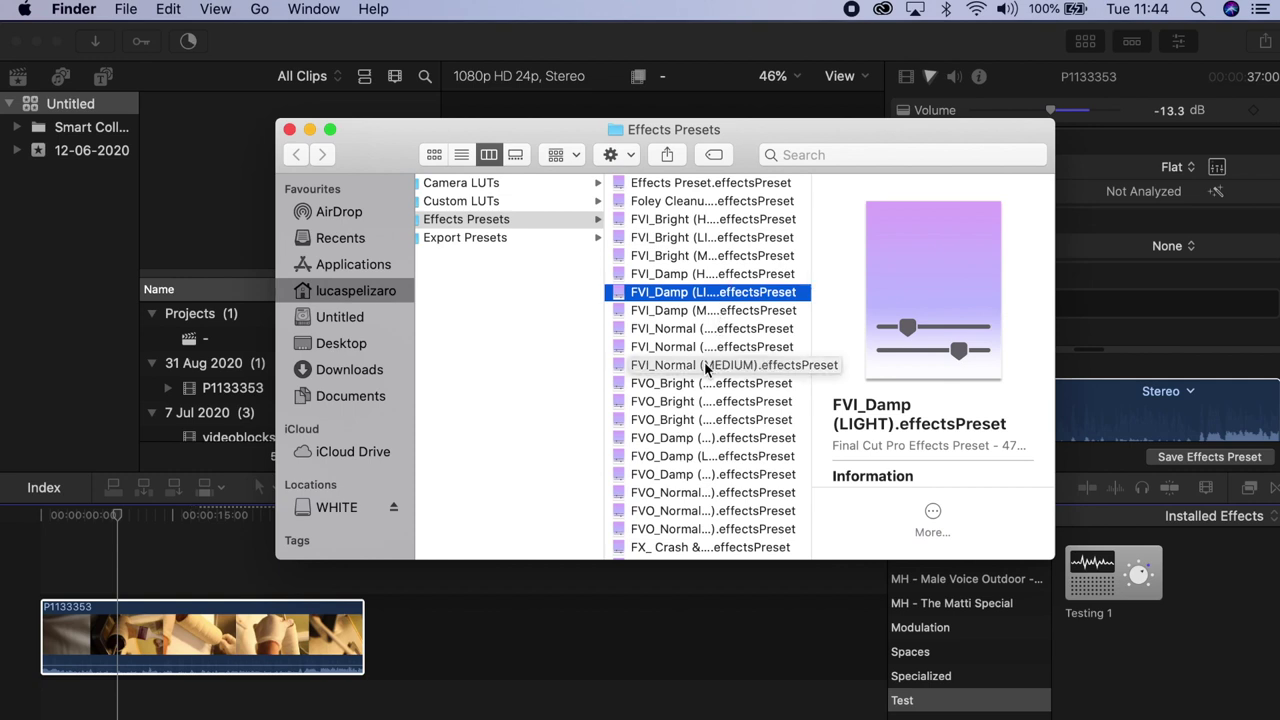
left_click(680, 437)
scroll(678, 485, "down", 5)
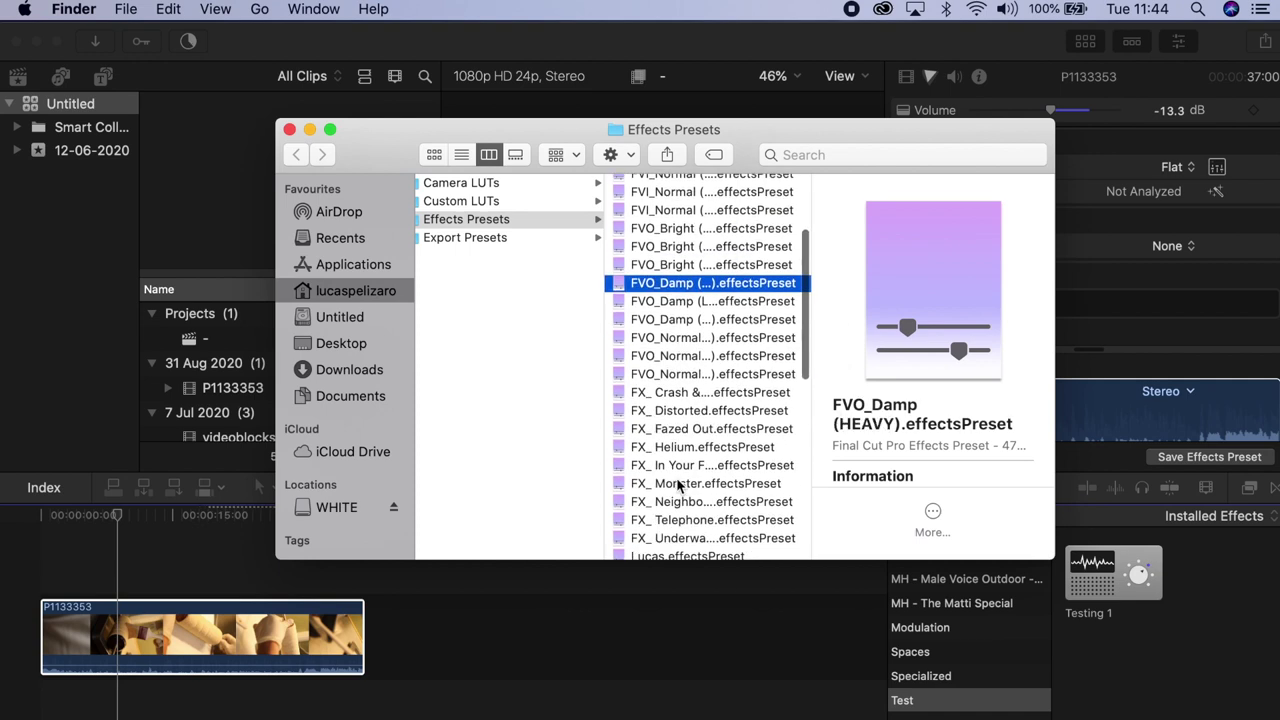